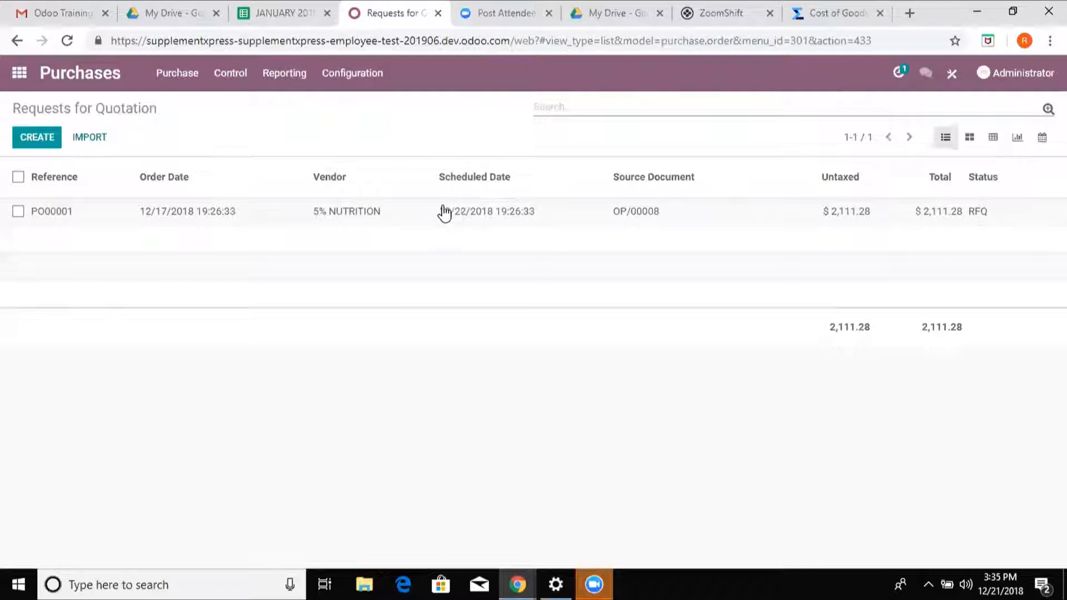
- Open the 5% NUTRITION request for quotation, review its product lines and confirm the order
click(347, 219)
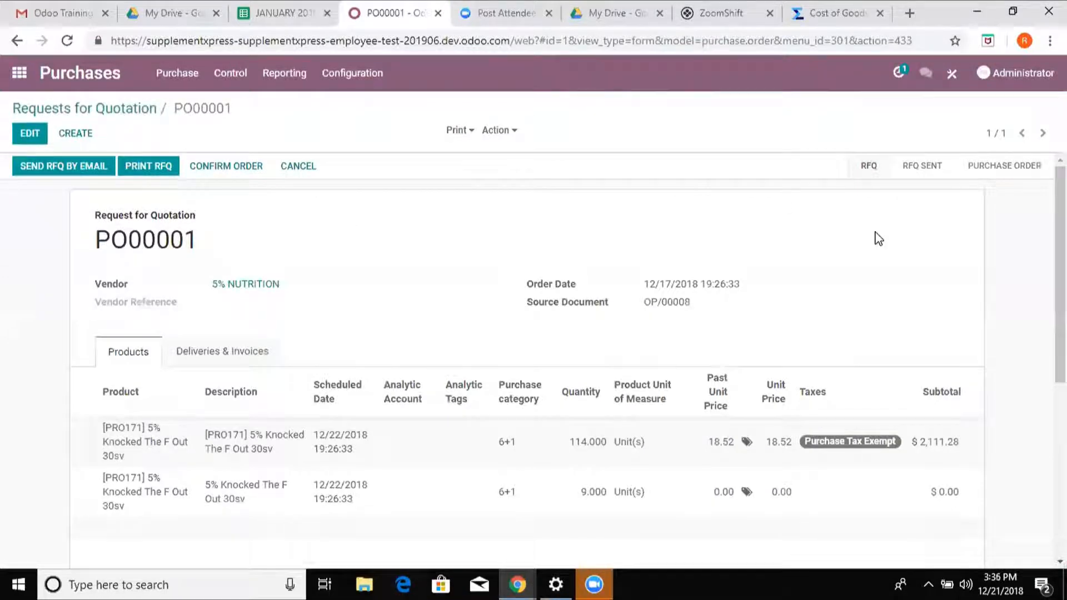
drag(1060, 267, 1060, 309)
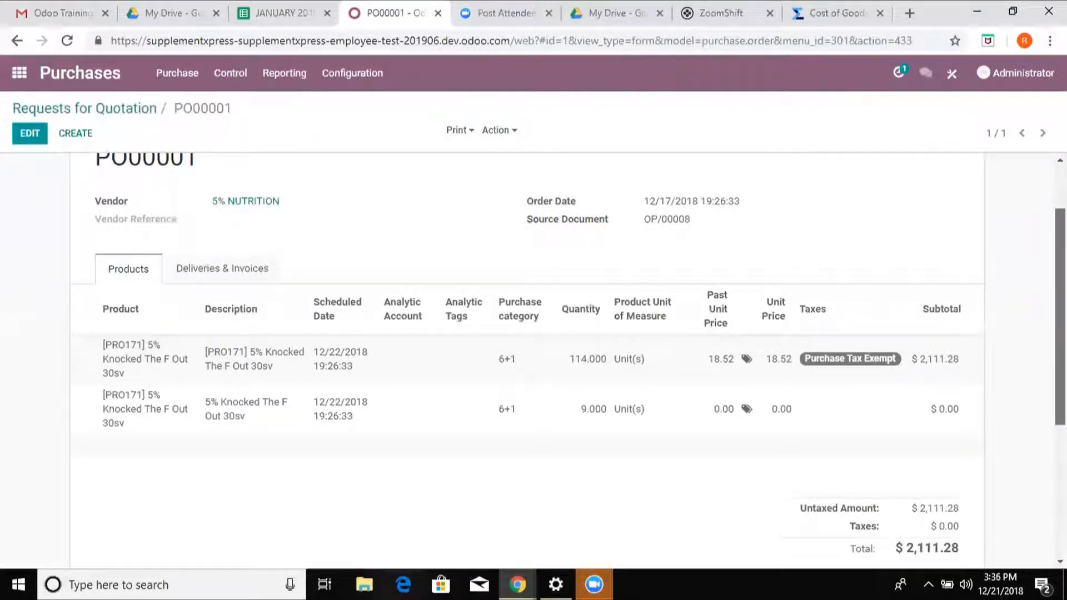
drag(1061, 309, 1060, 319)
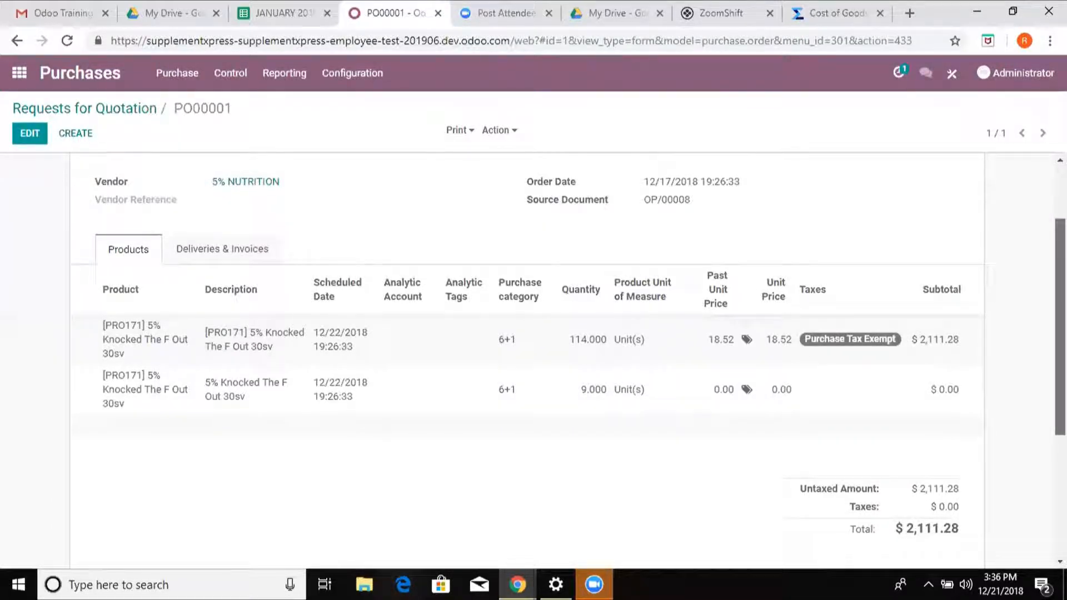
drag(1060, 327, 1061, 274)
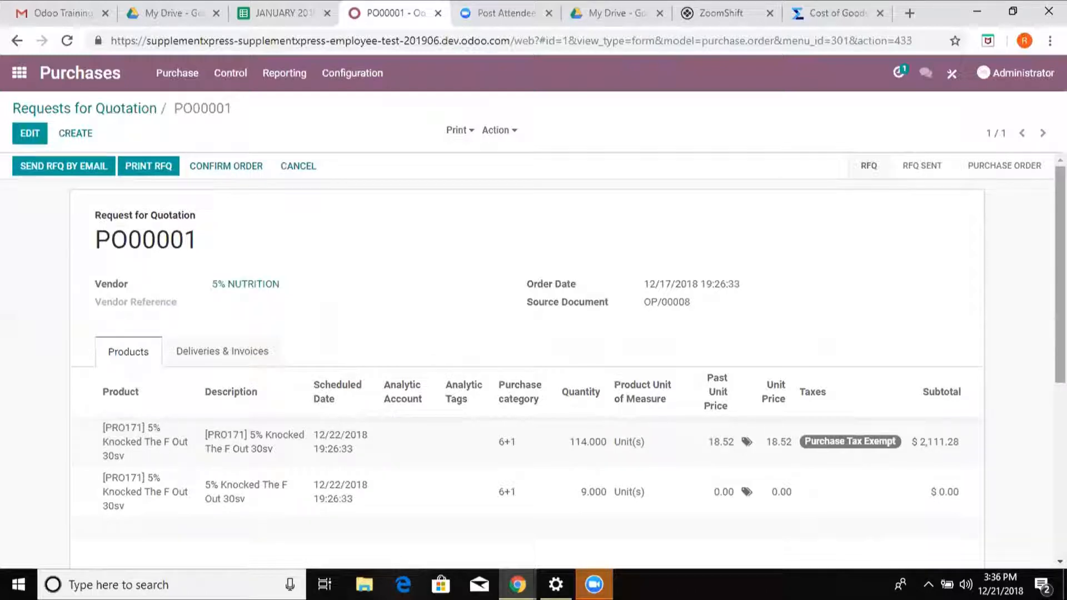
drag(1060, 267, 1061, 266)
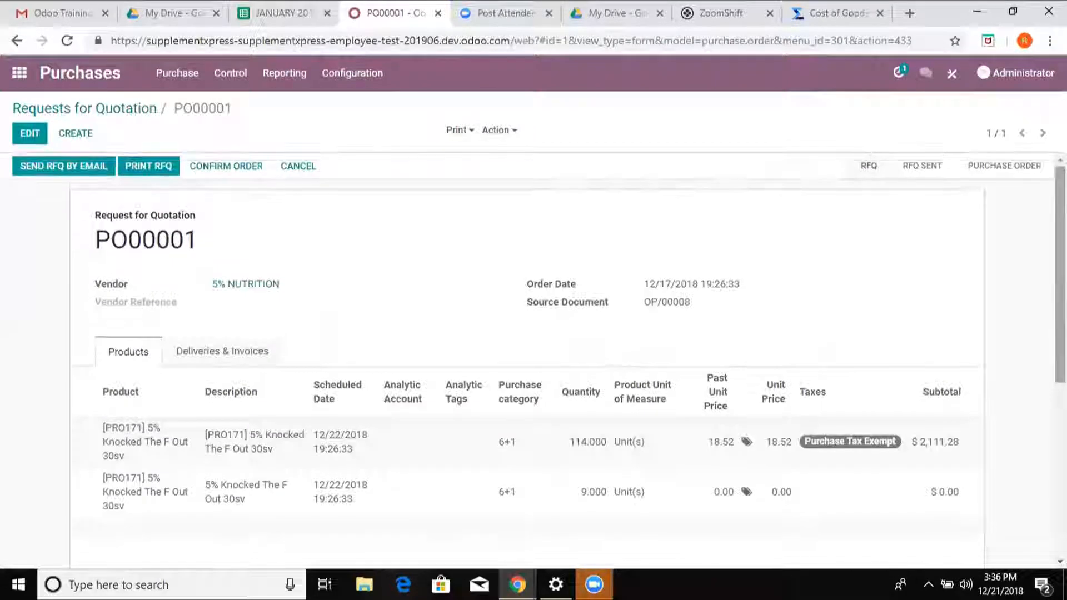
click(216, 167)
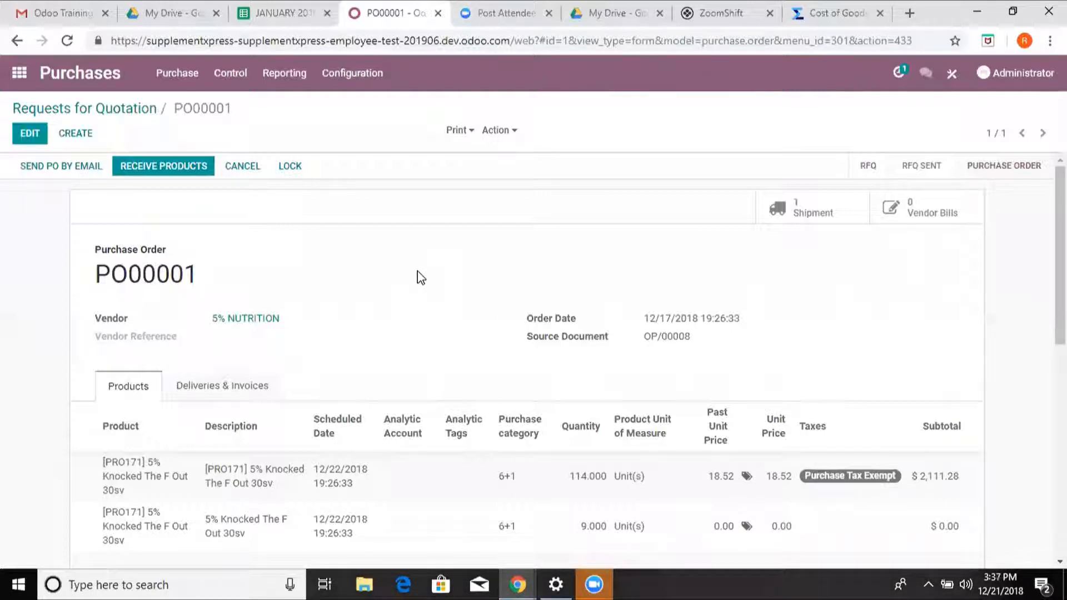
- Print the Picking Operations report for the purchase order's incoming shipment, view the PDF and return to the shipment
click(803, 212)
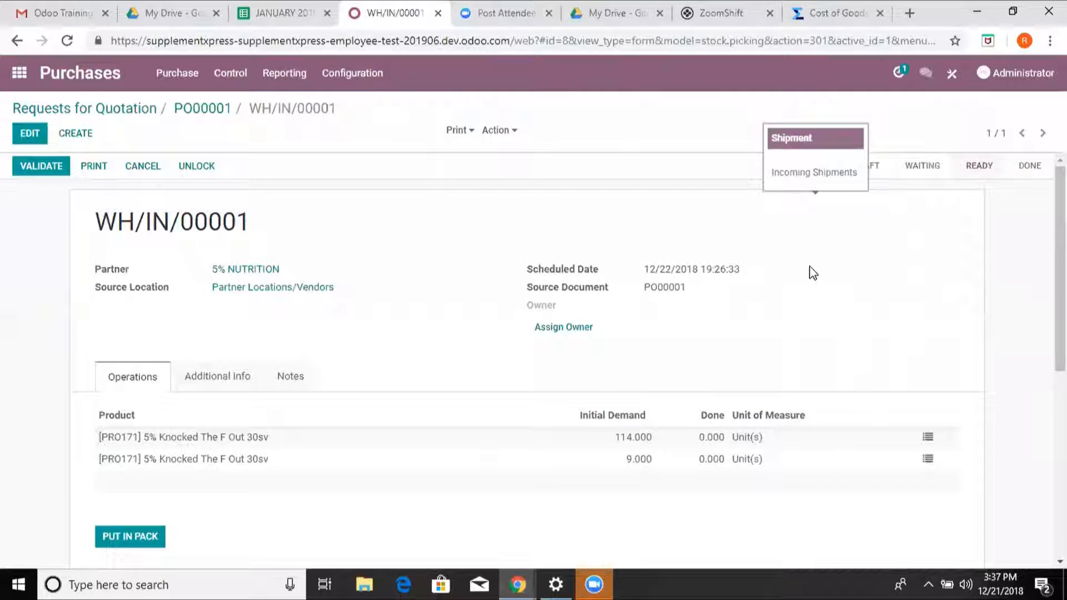
click(458, 131)
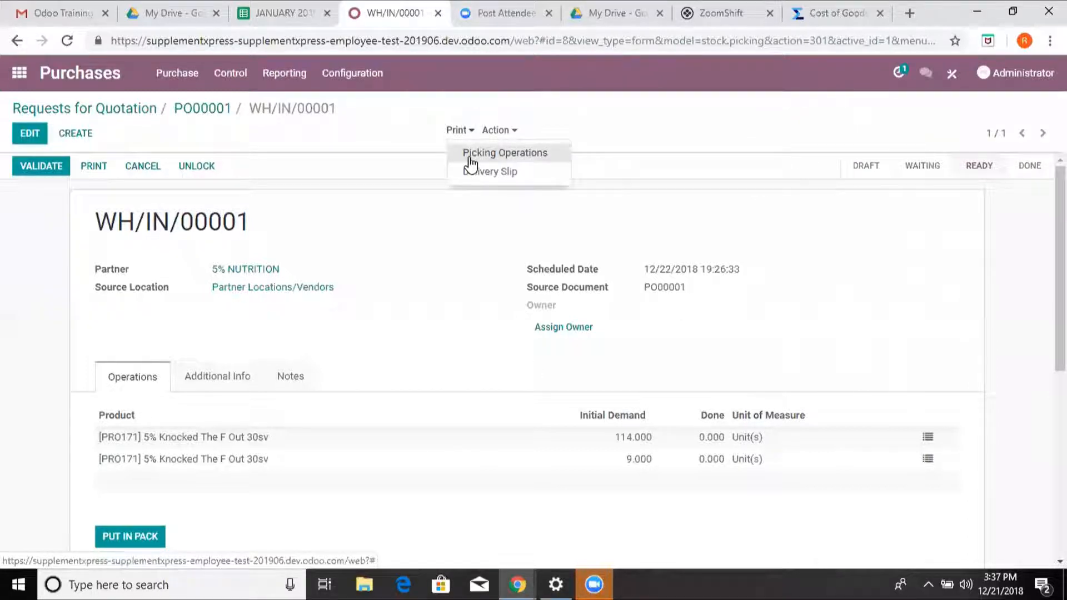
click(469, 156)
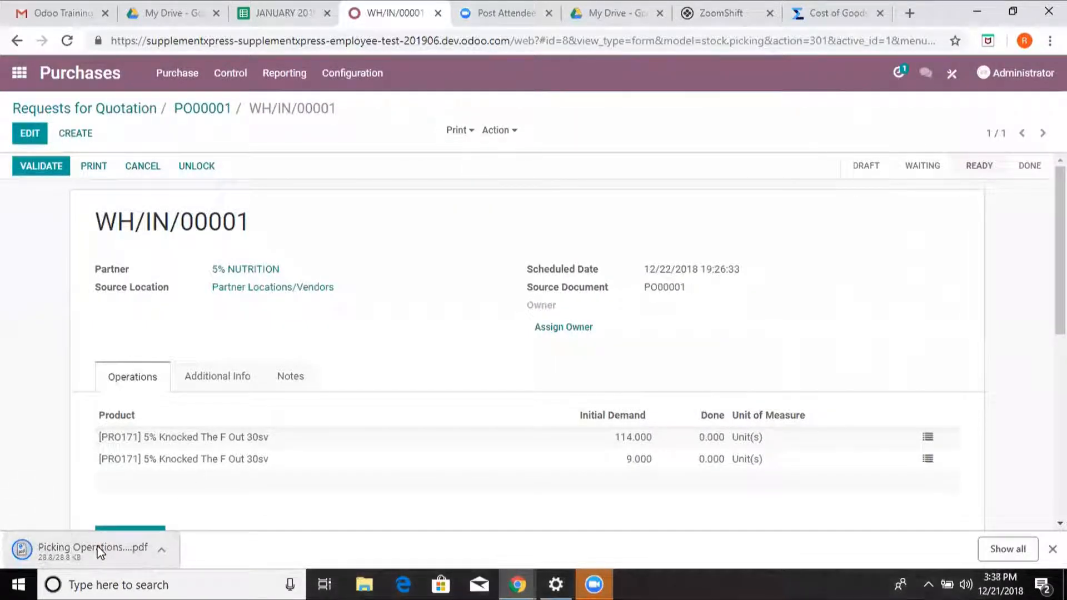
click(99, 552)
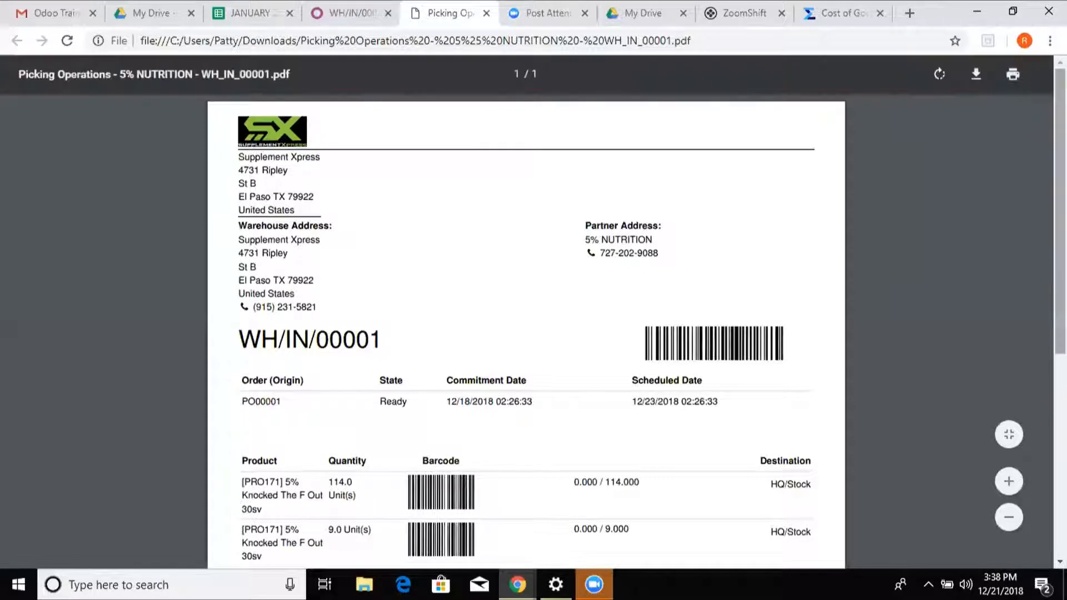
key(ctrl+shift+Tab)
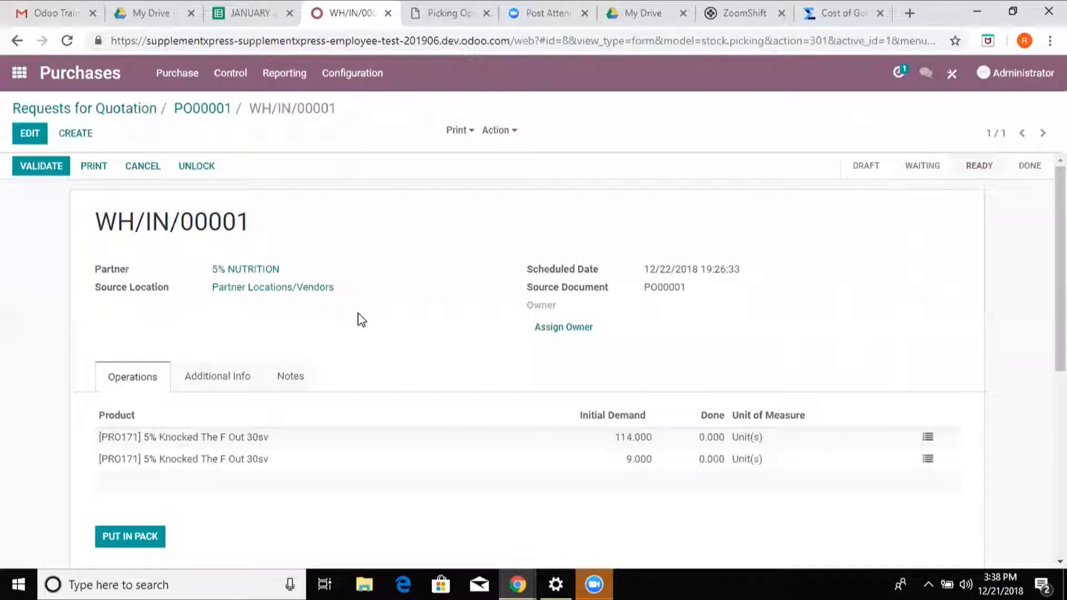
- Switch to the Barcode app and view its Barcode Scanning screen
click(26, 79)
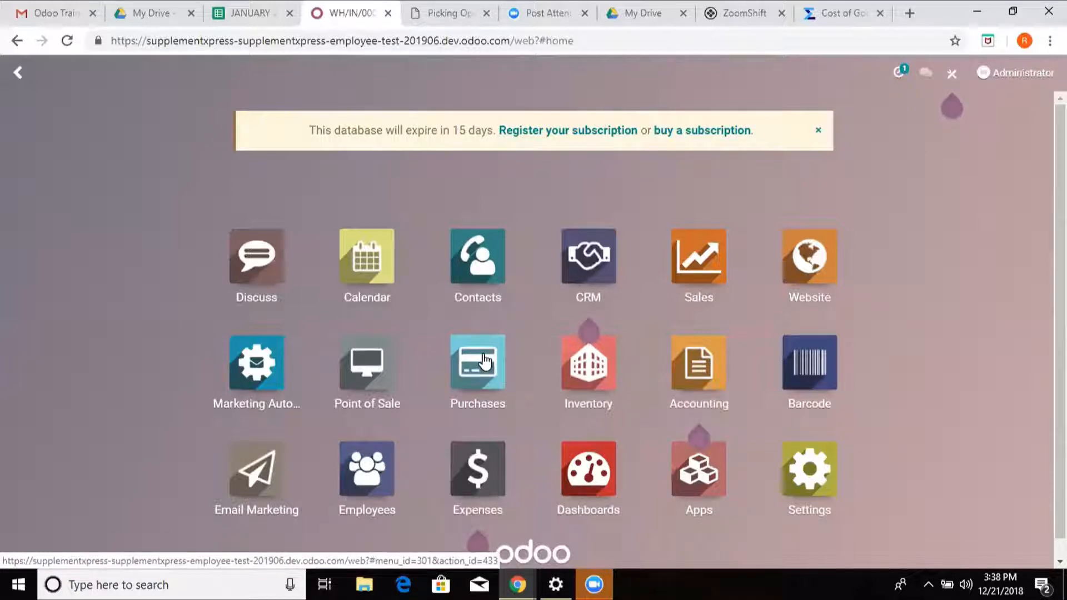
click(809, 365)
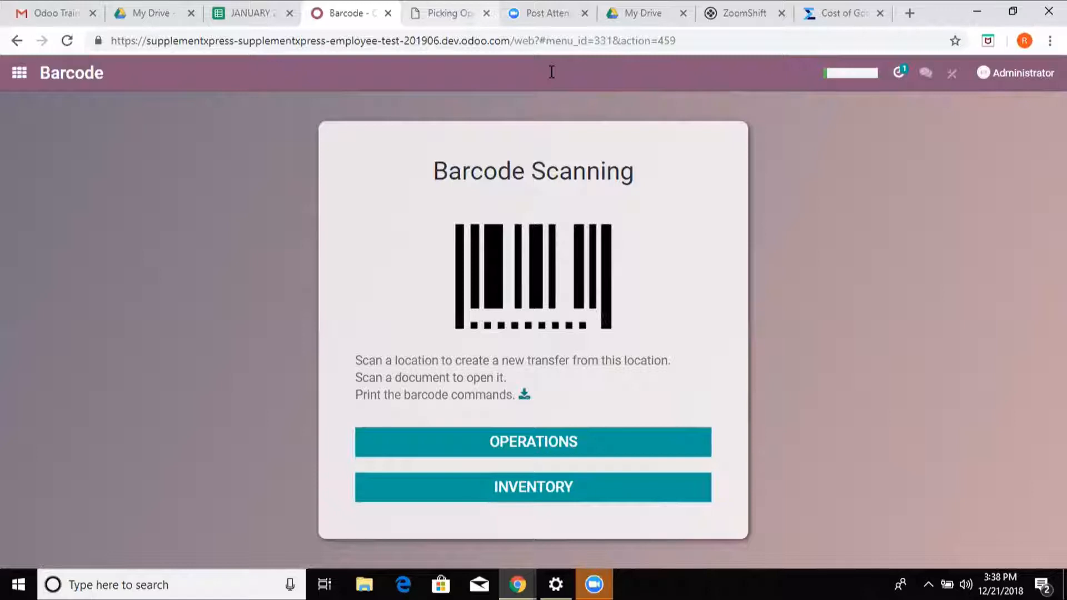
click(497, 26)
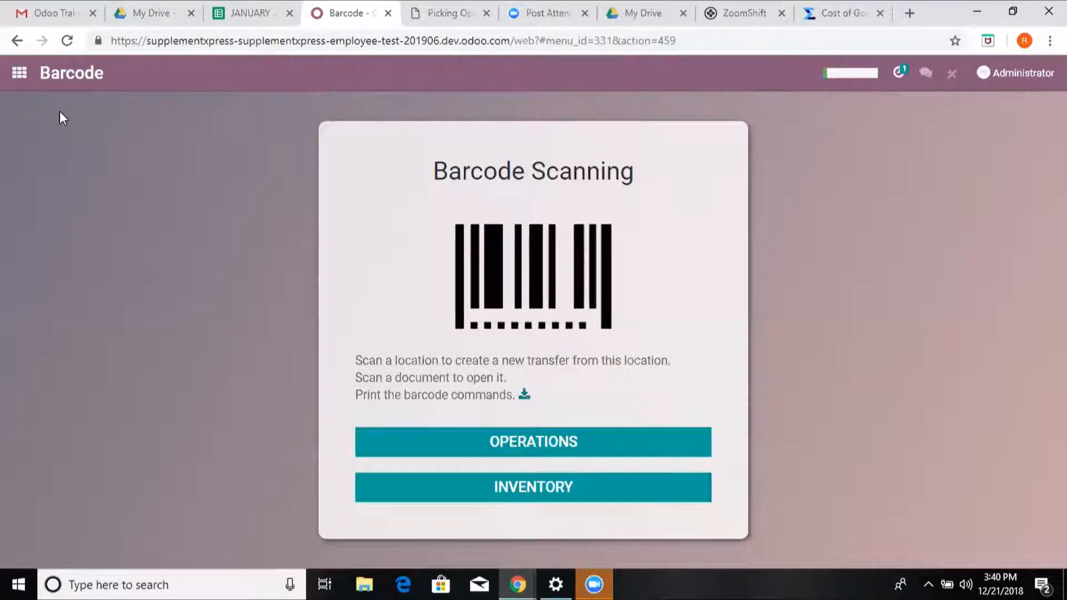
- Find the confirmed 5% NUTRITION order among the purchase orders and view its incoming shipment
click(21, 75)
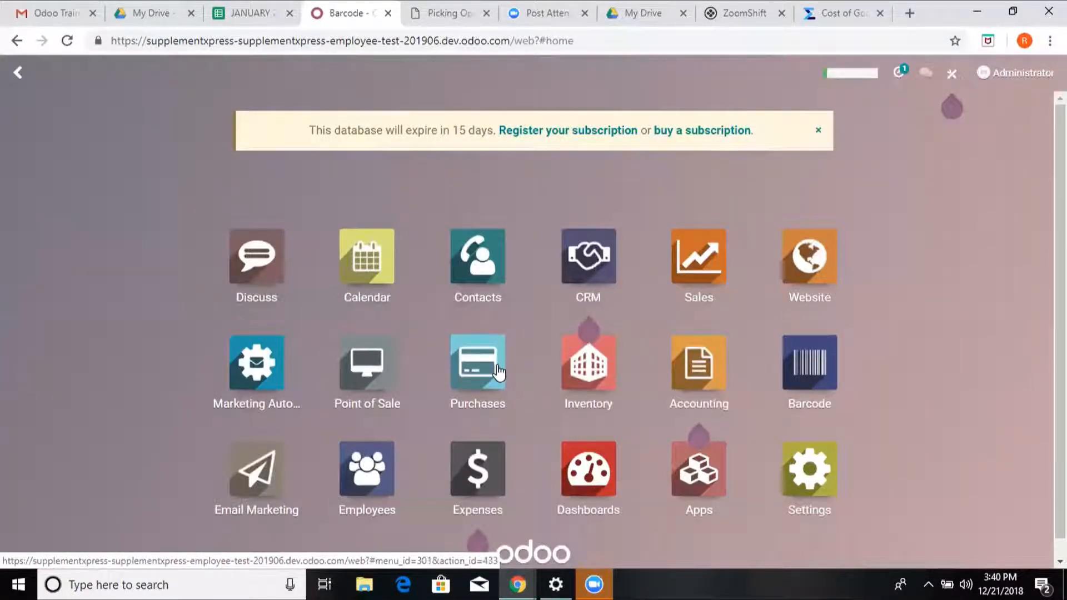
click(499, 371)
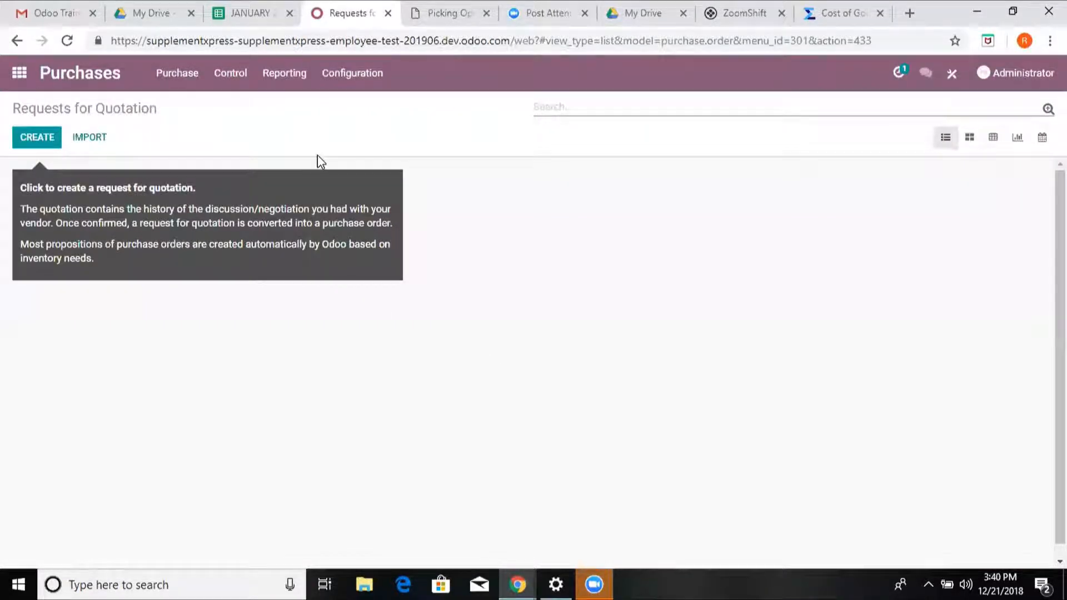
click(174, 79)
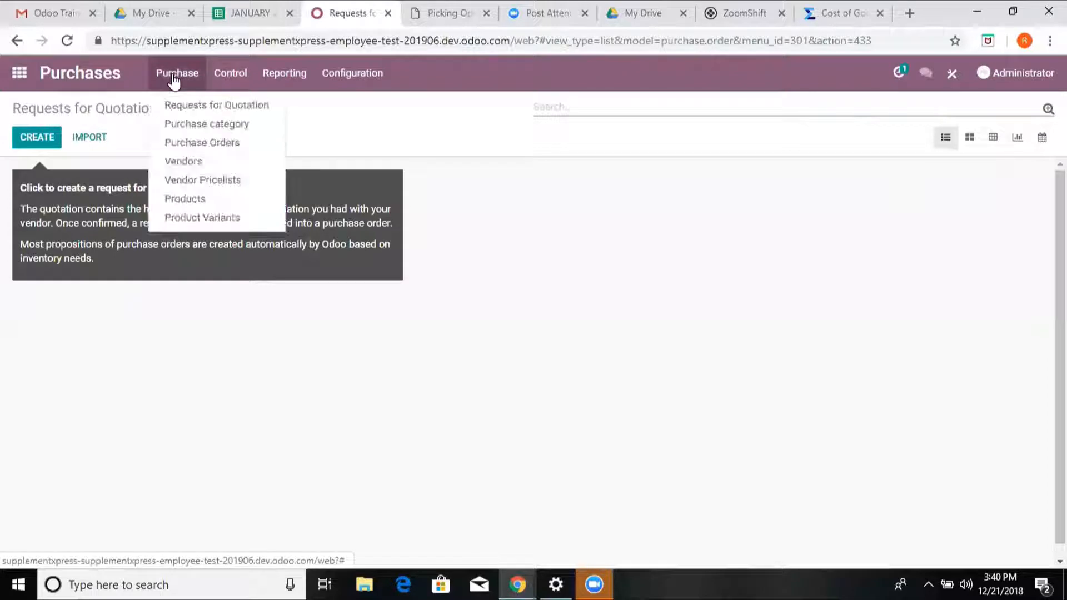
click(183, 140)
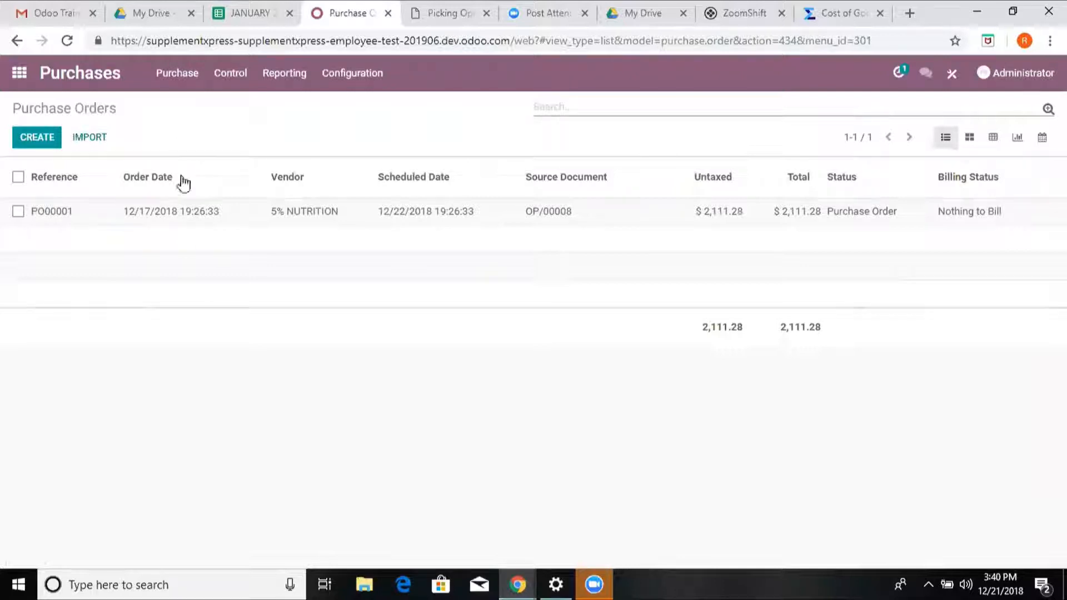
click(199, 211)
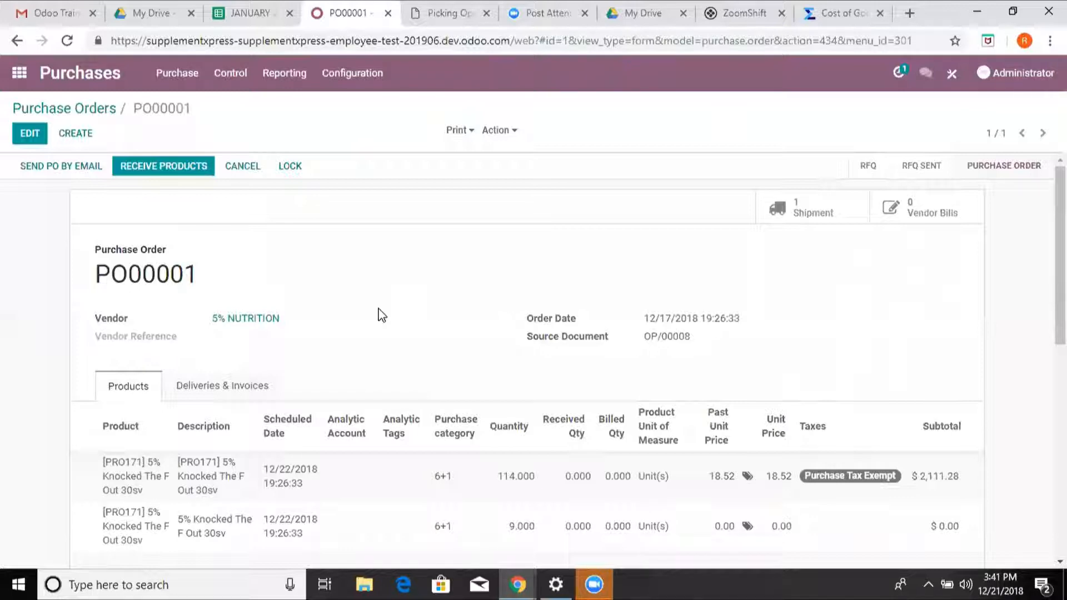
click(789, 207)
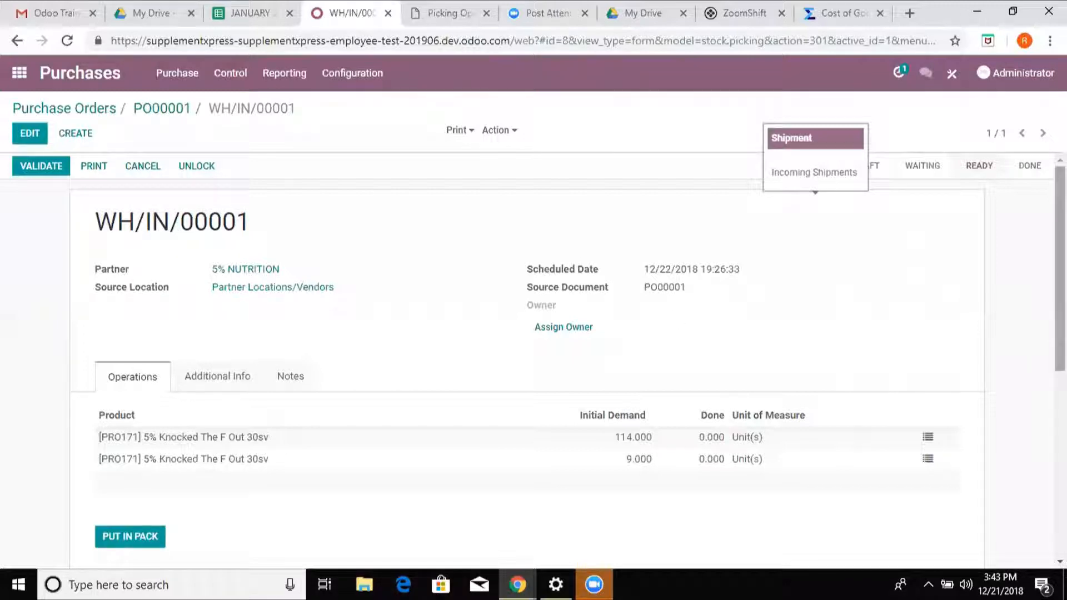
- Switch to the Inventory app and open the 5% NUTRITION receipt that is ready to receive at HQ
click(20, 81)
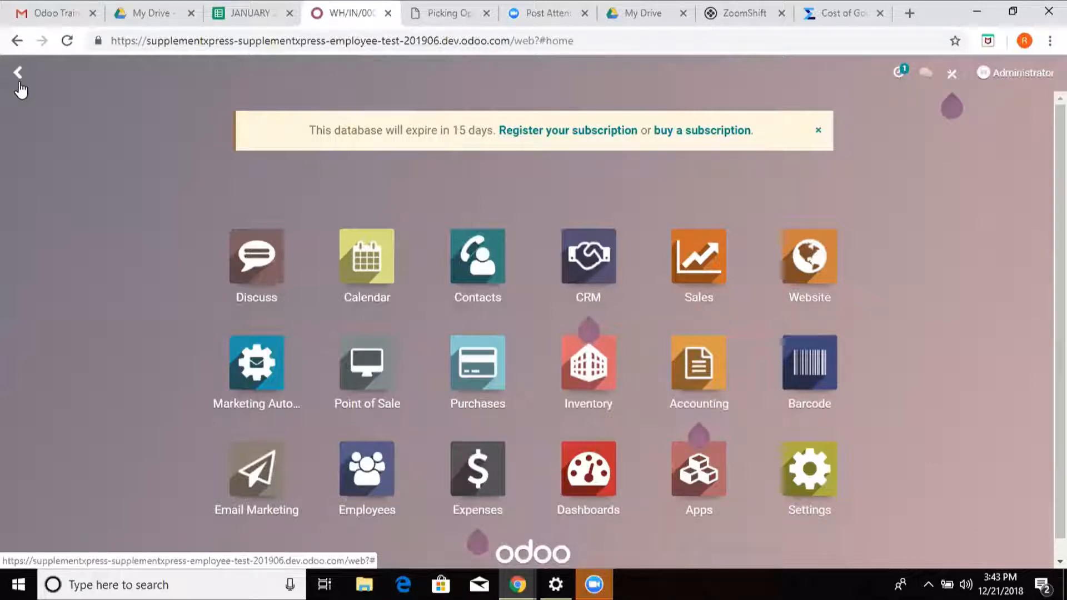
click(600, 377)
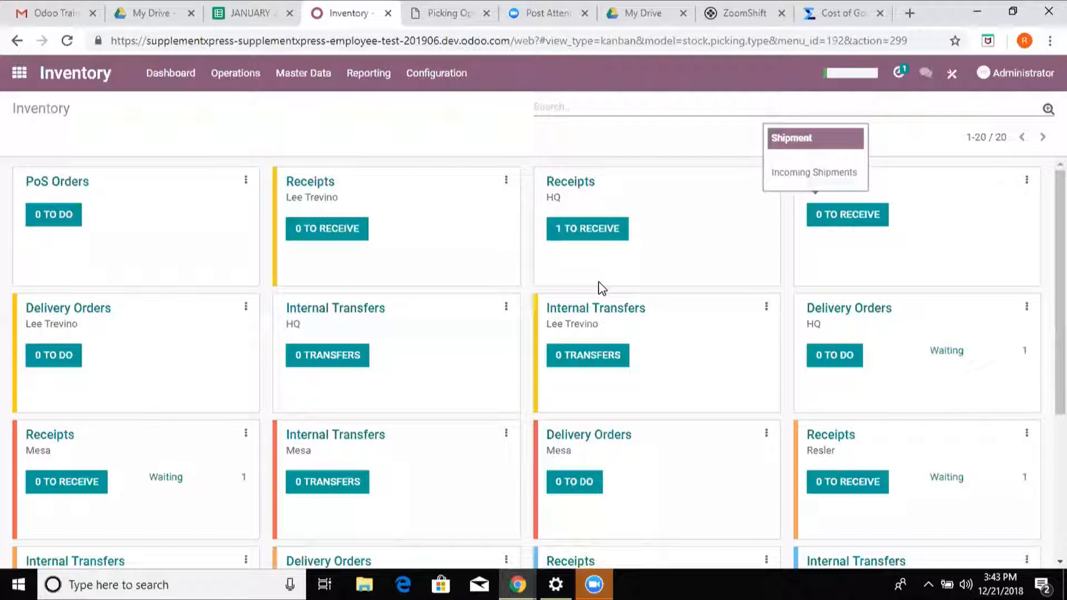
click(601, 241)
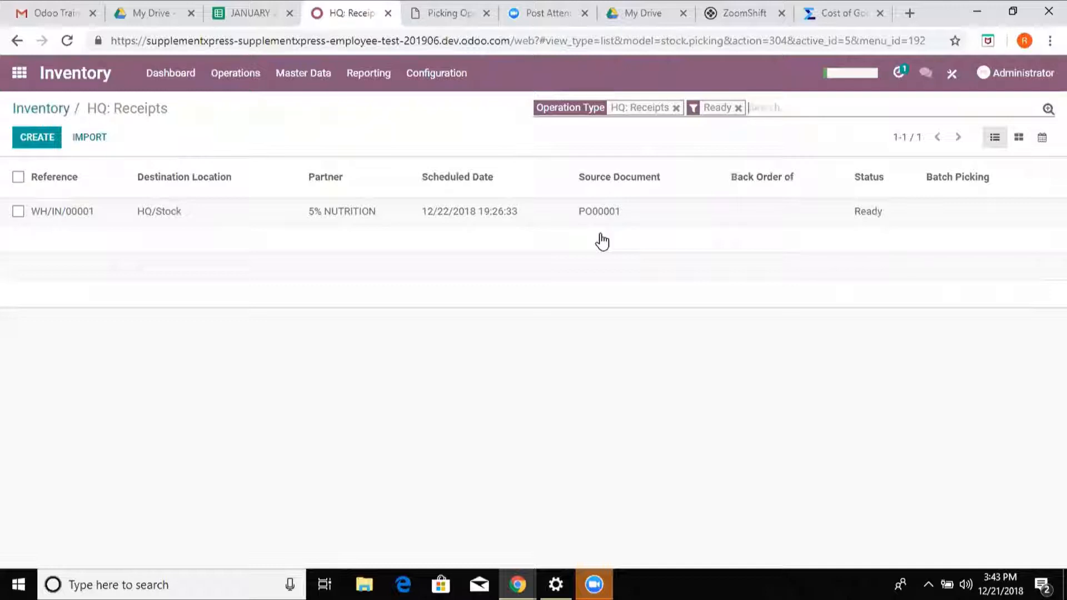
click(556, 215)
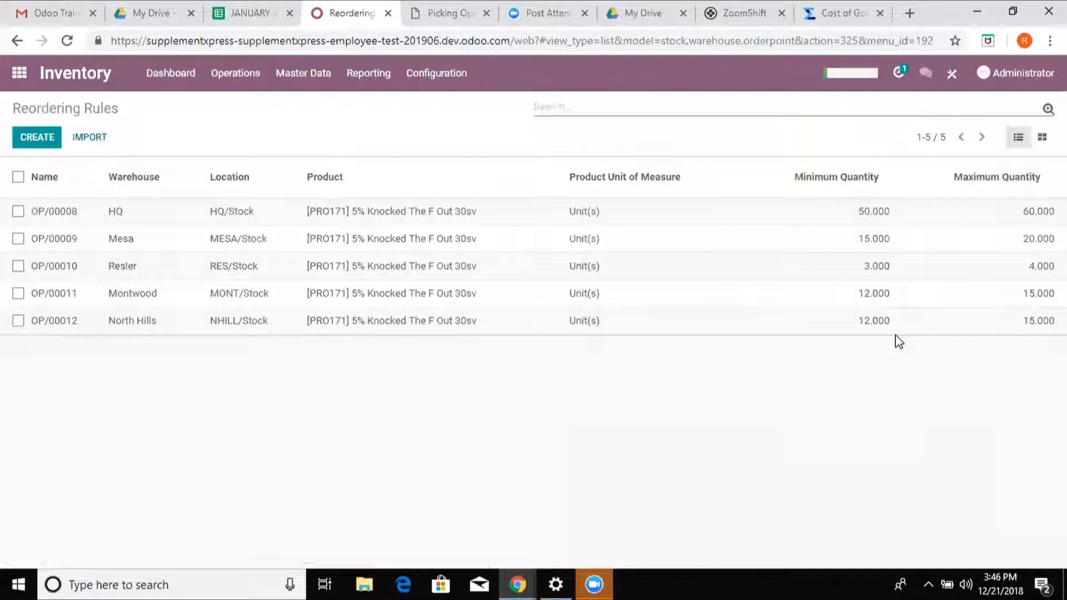
- Return to the Inventory overview and apply the saved Warehouse favorite to its operation cards
click(19, 73)
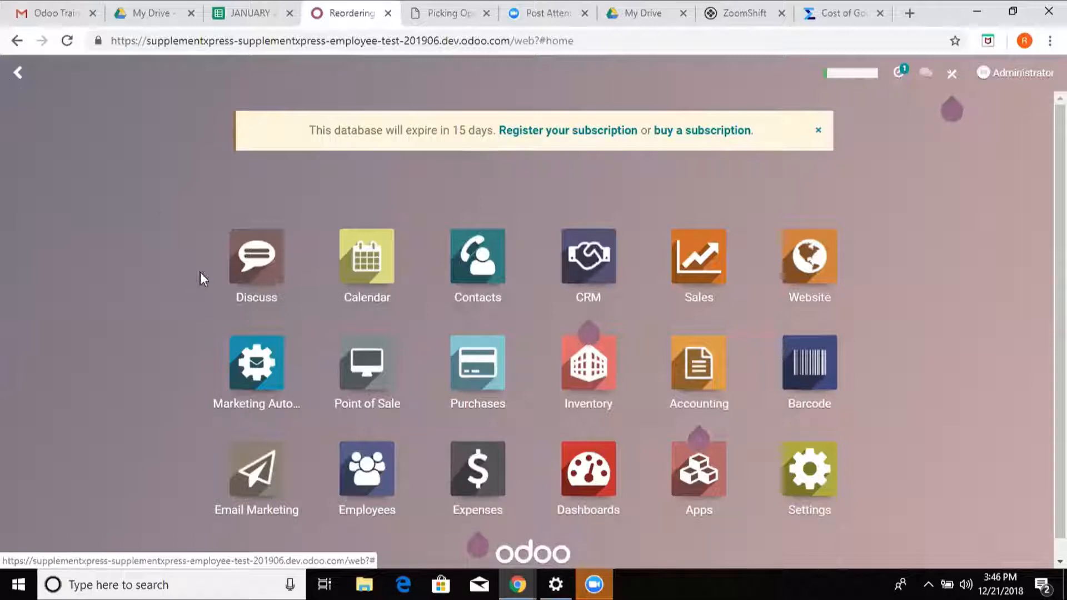
click(602, 387)
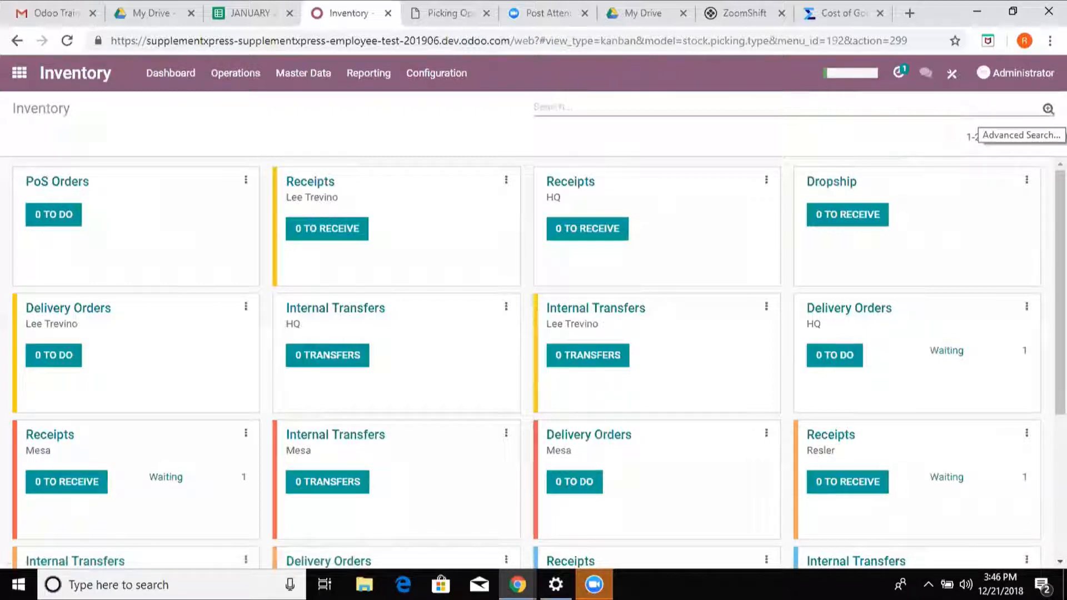
click(1048, 109)
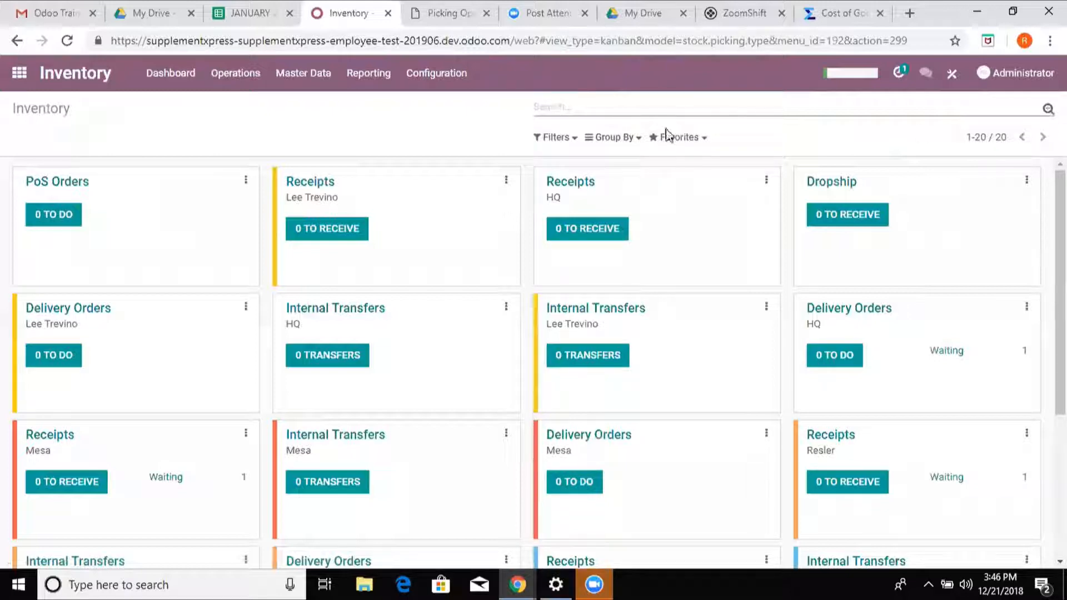
click(678, 140)
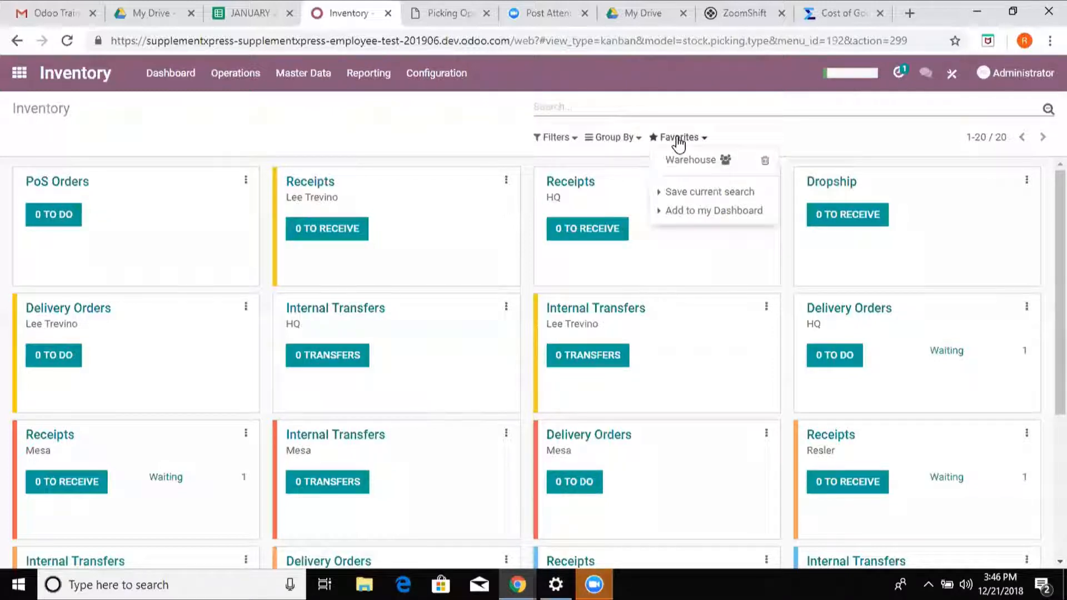
click(691, 162)
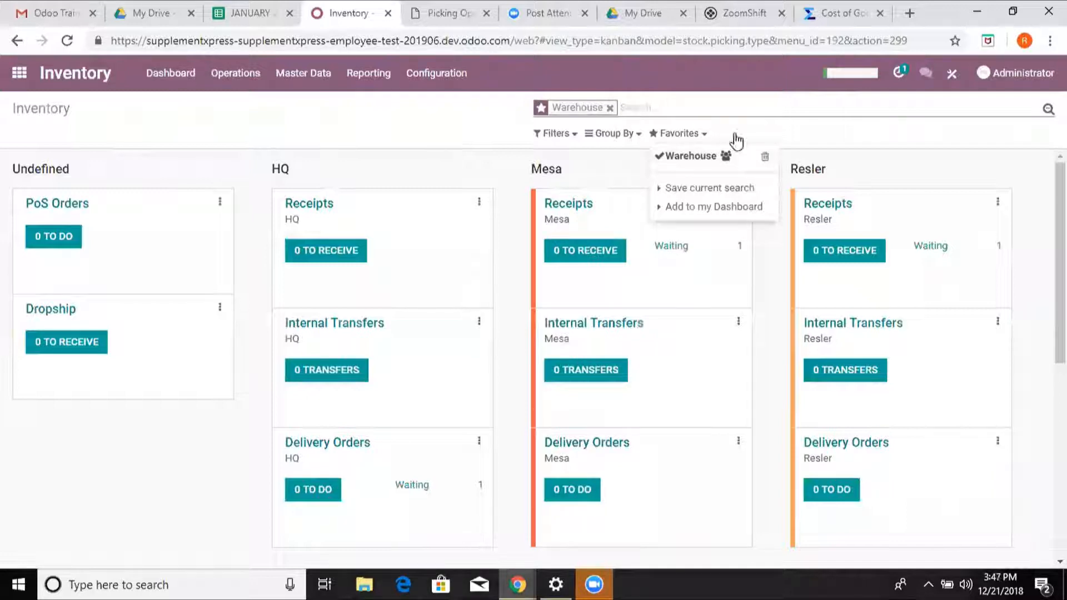
click(693, 277)
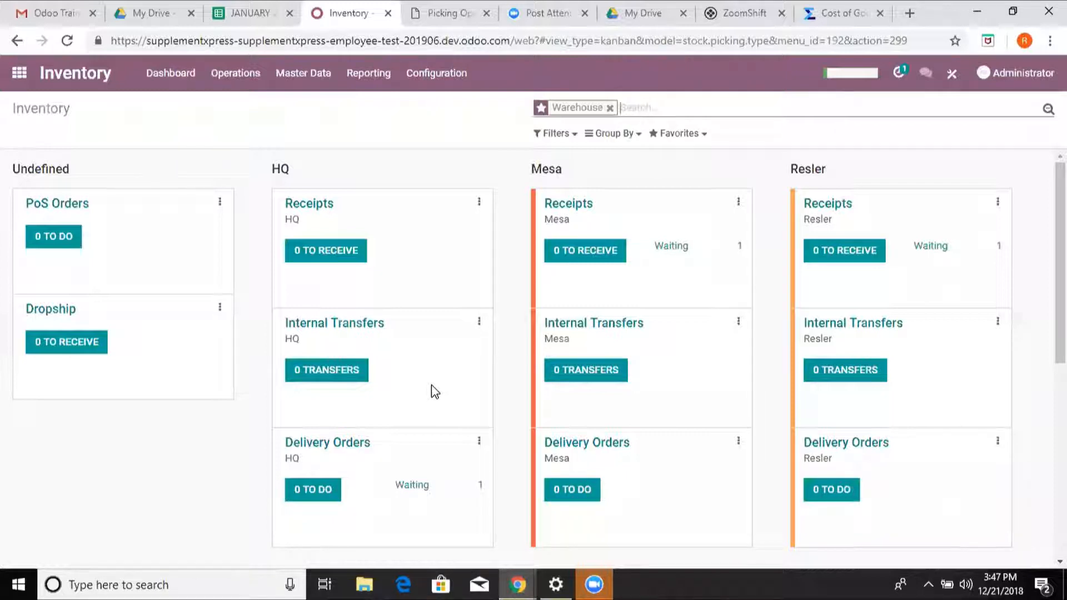
- Check stock availability for HQ's waiting delivery order to the transit location and print its Picking Operations report
click(409, 488)
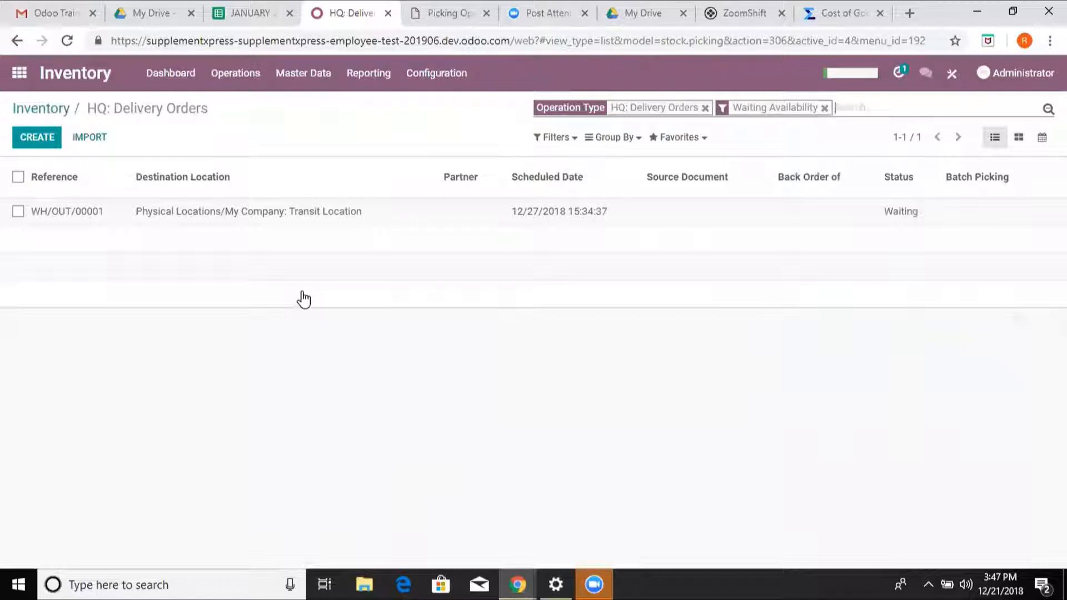
click(279, 214)
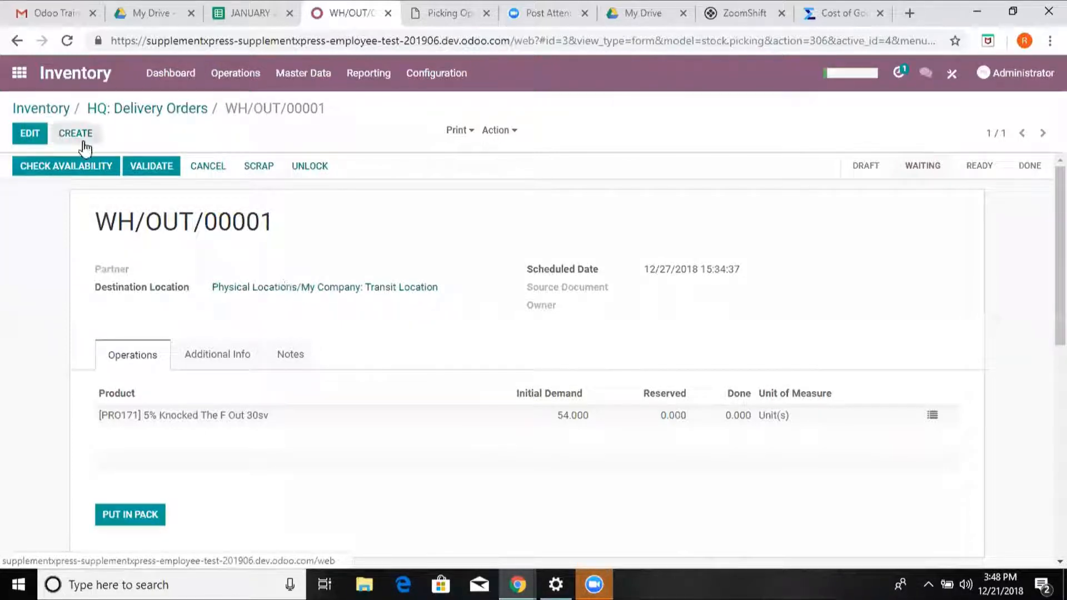
click(84, 170)
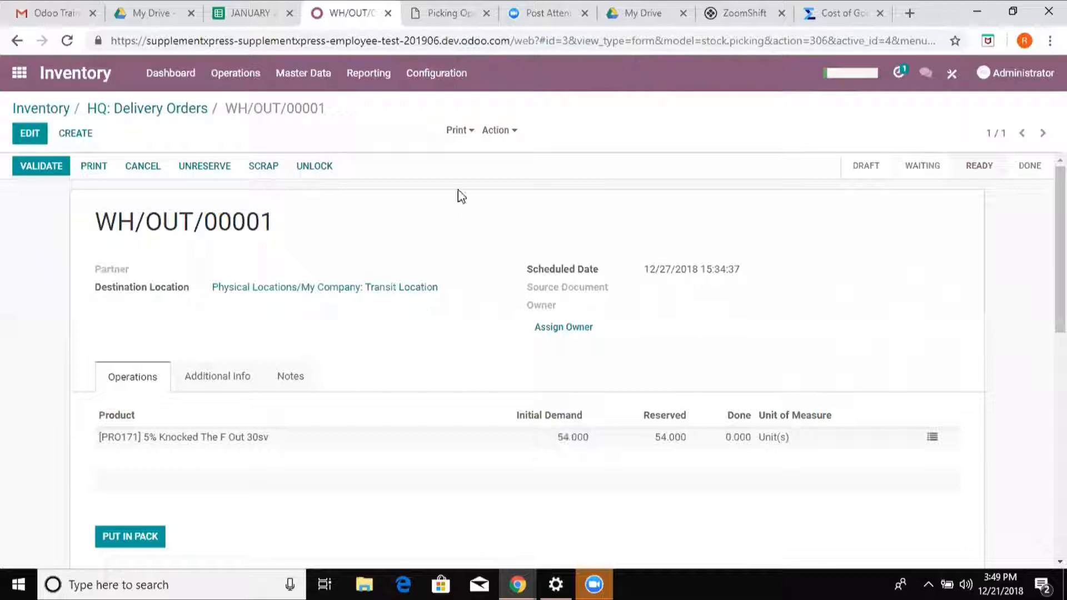
click(463, 133)
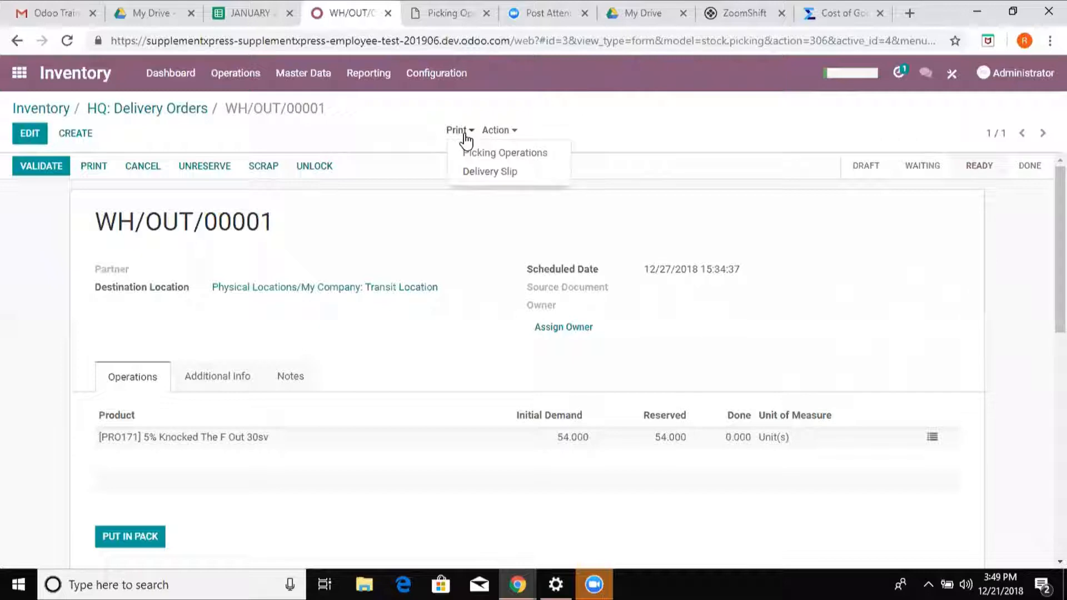
click(501, 152)
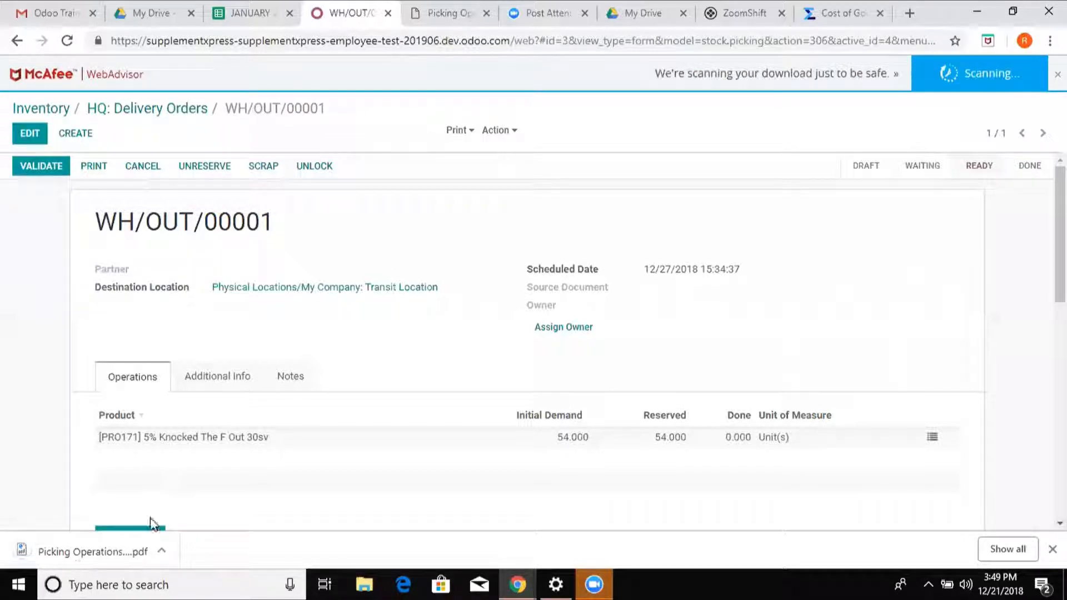
- Open the downloaded Picking Operations PDF for WH/OUT/00001 and review its product, quantity, source and destination
click(125, 552)
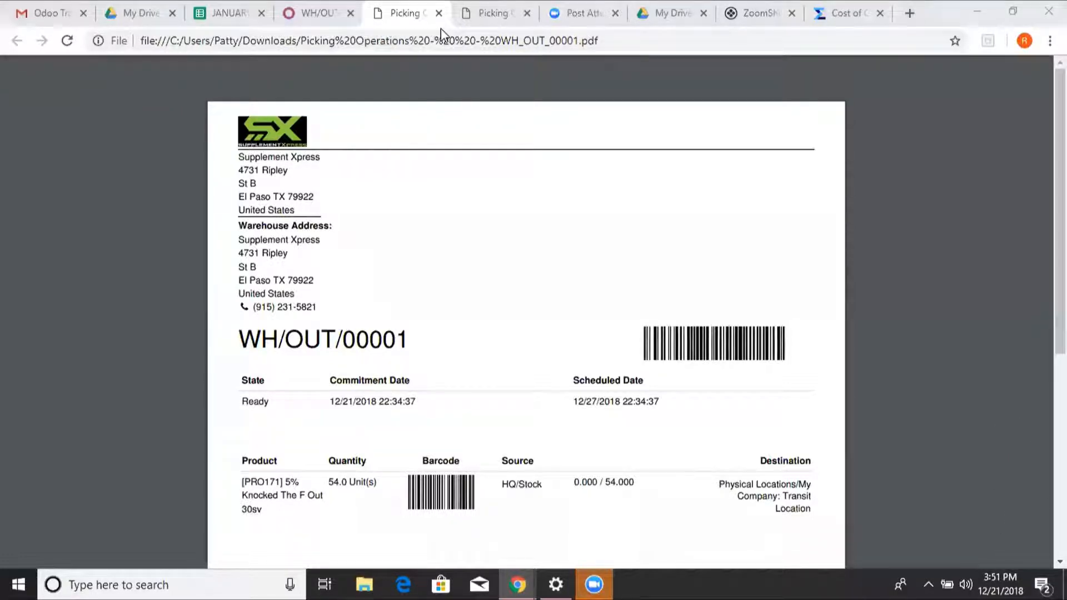
key(ctrl+shift+Tab)
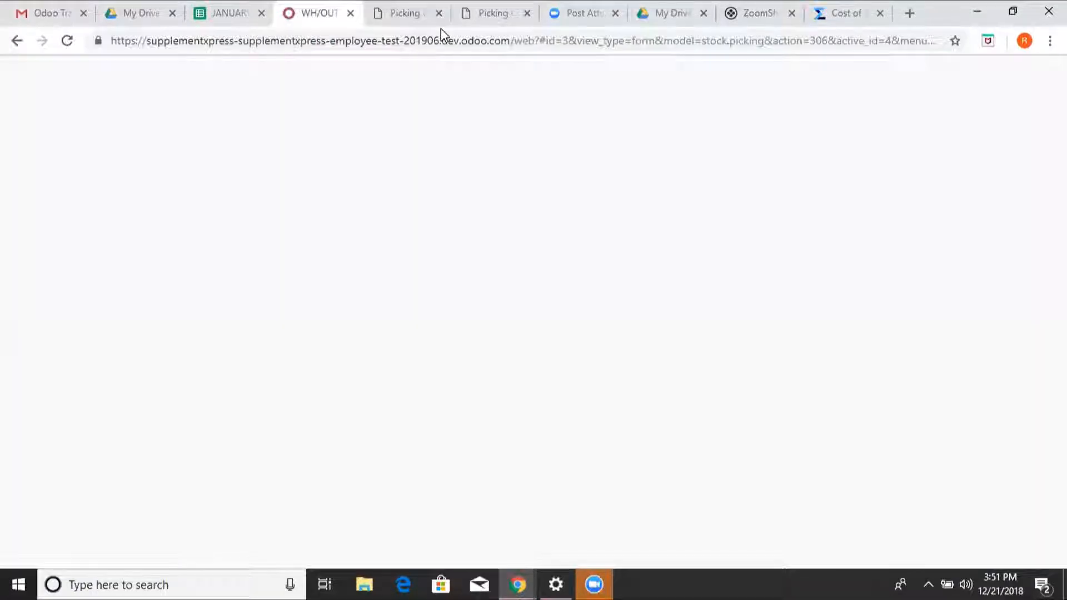
key(ctrl+Tab)
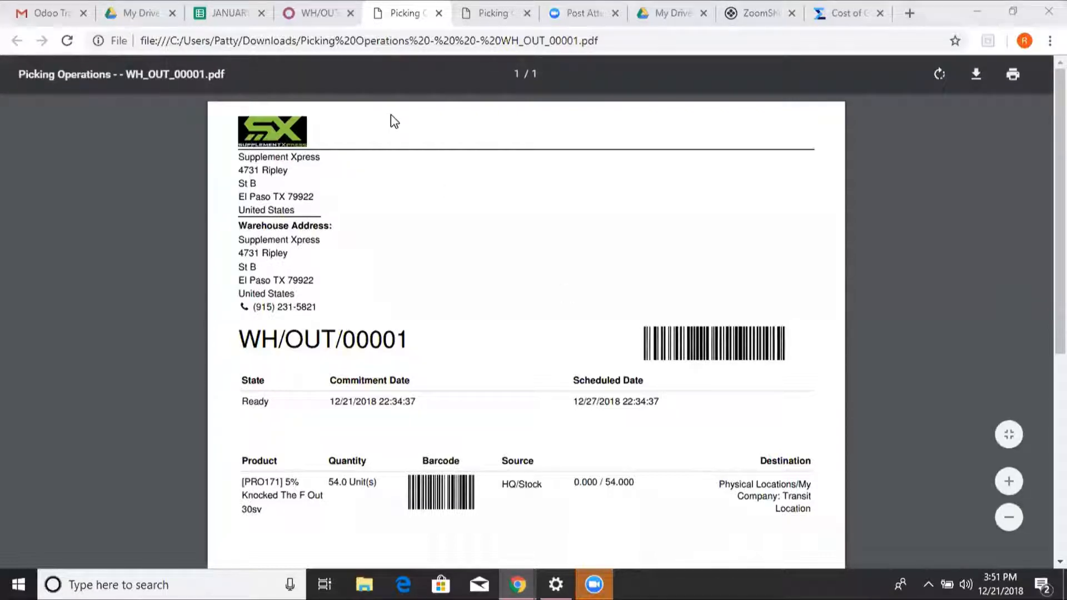
- Return to delivery order WH/OUT/00001 and validate it as an immediate transfer of all reserved quantities
key(ctrl+shift+Tab)
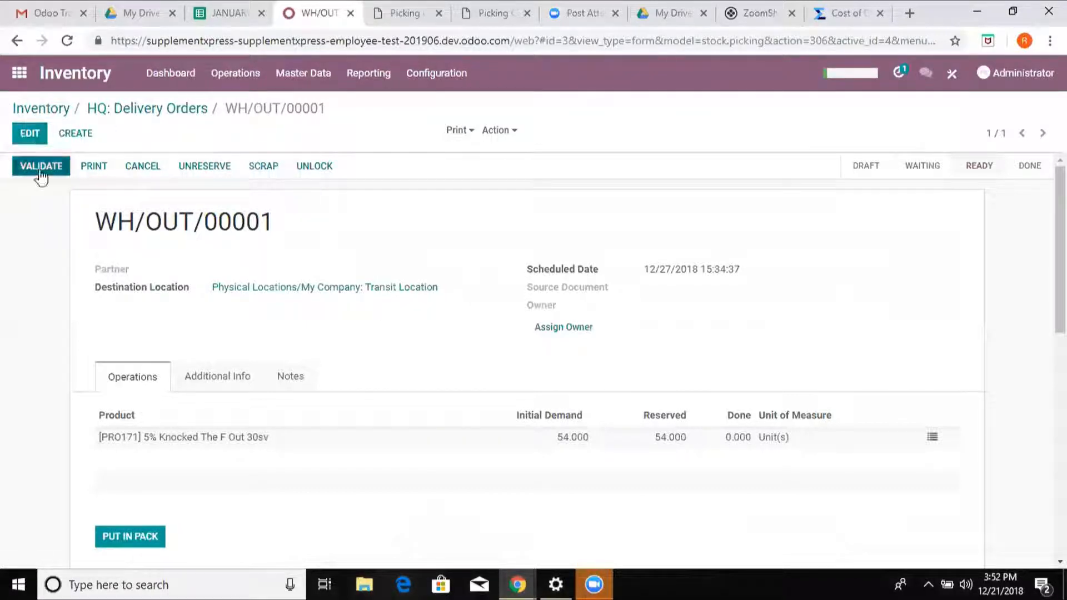
click(38, 167)
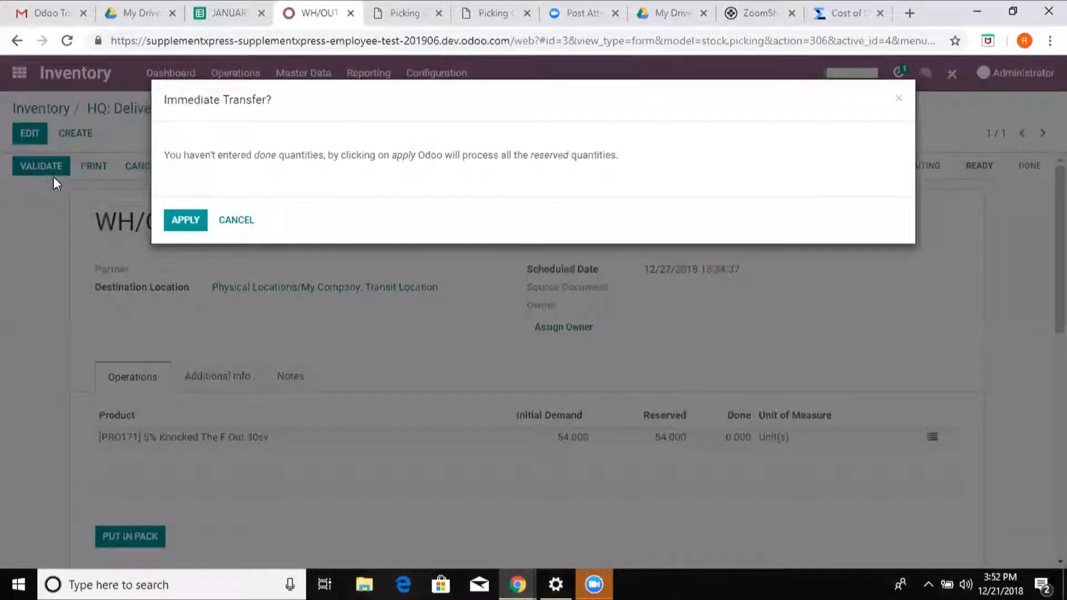
click(179, 224)
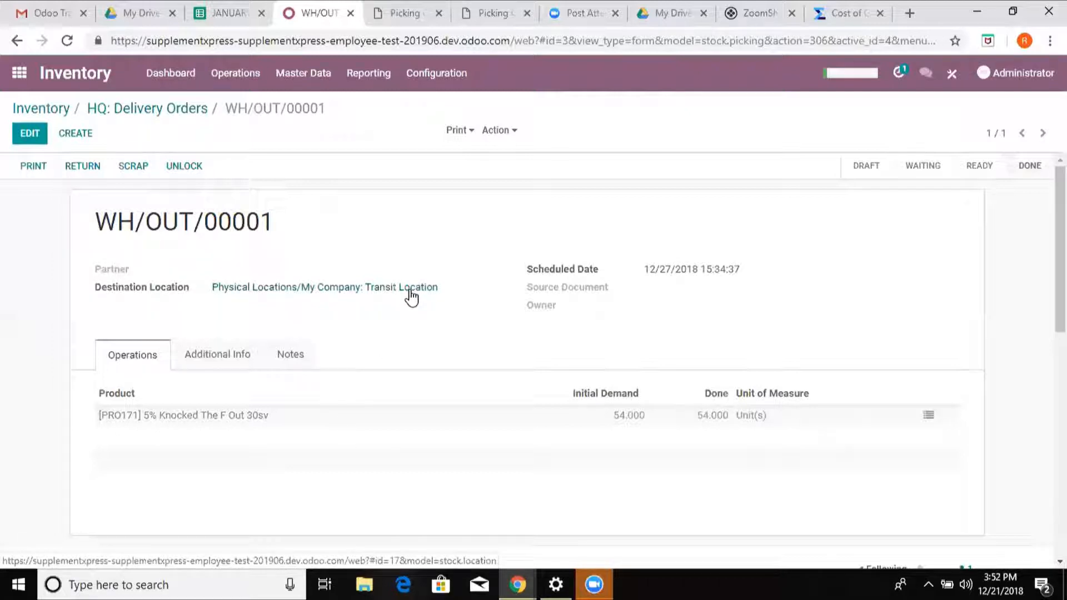
- Go back to the Inventory overview and list the Mesa receipts that are ready to receive
click(20, 73)
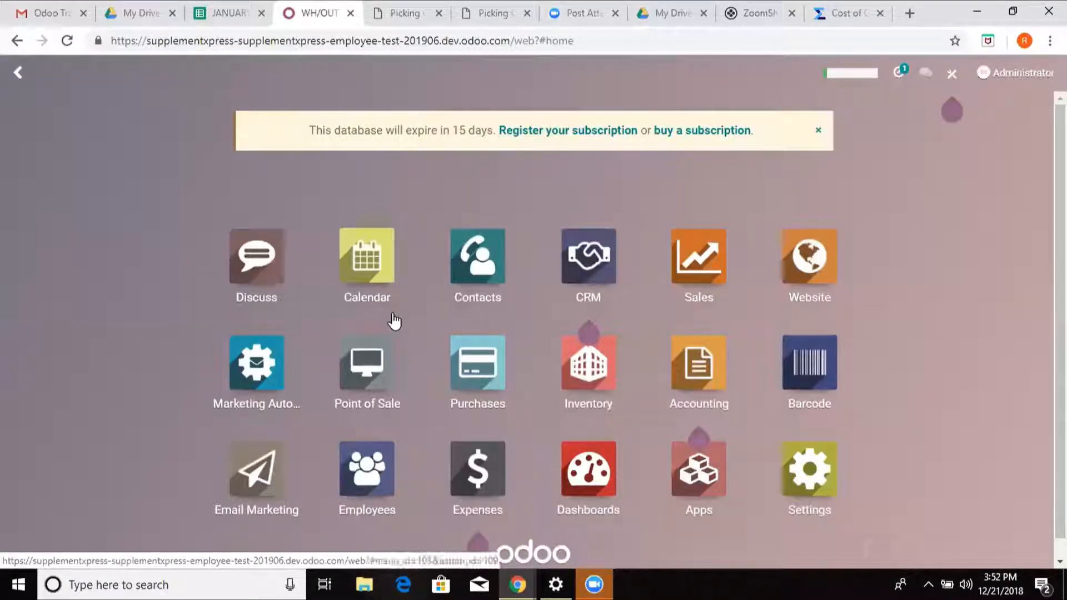
click(596, 378)
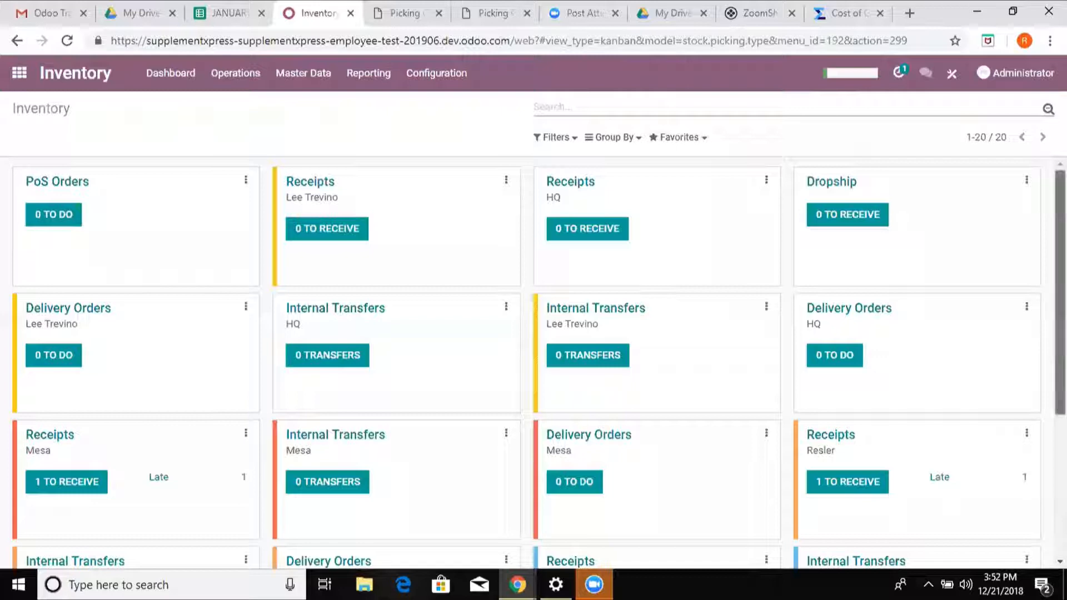
scroll(1061, 289, down, 2)
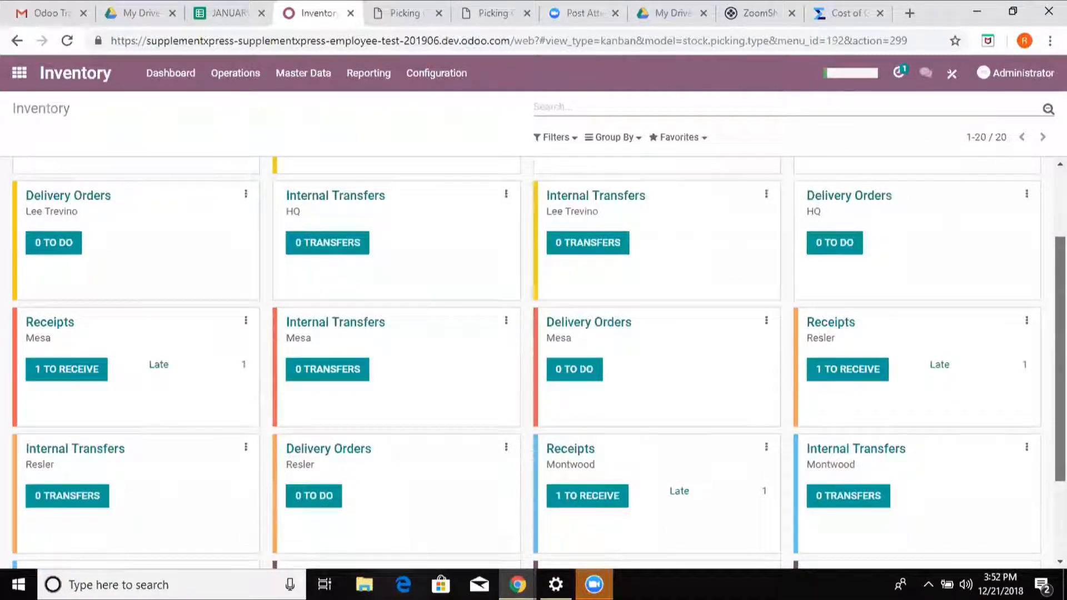
scroll(1060, 290, down, 2)
scroll(1061, 289, down, 1)
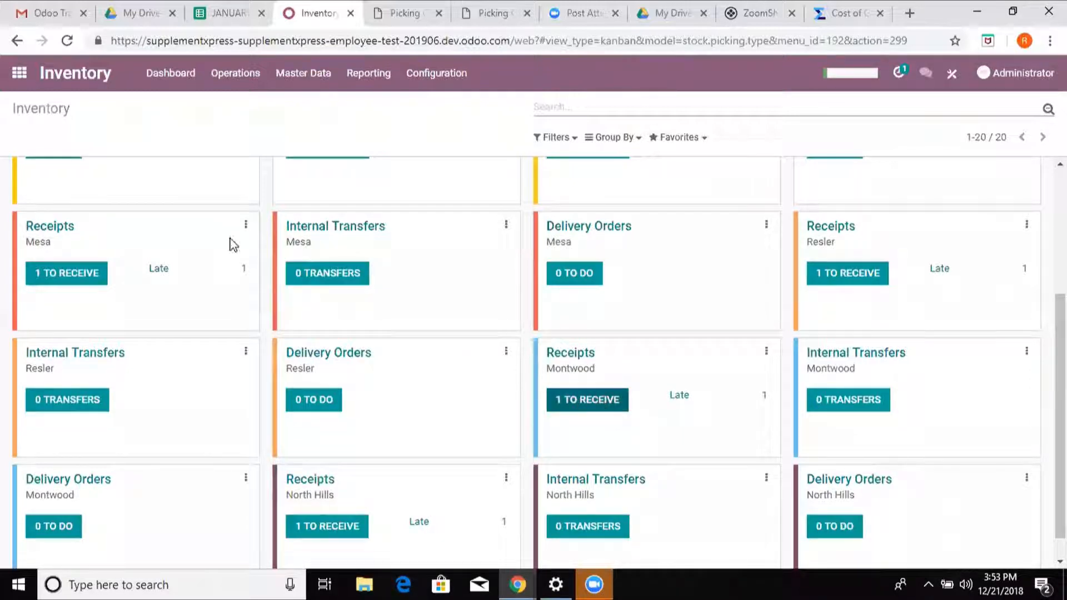
click(73, 275)
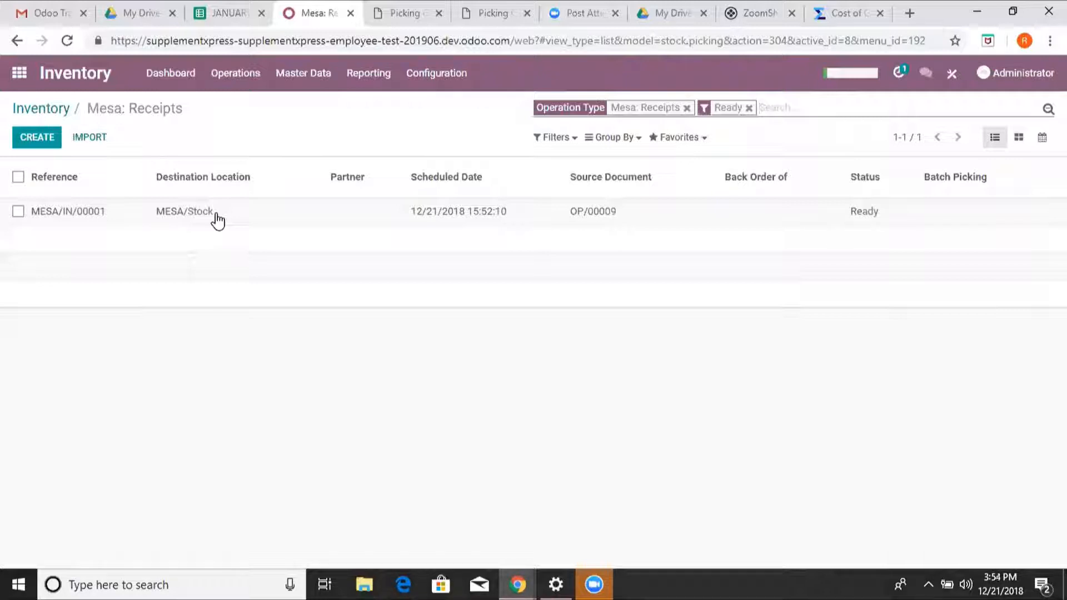
- Open Mesa's ready receipt MESA/IN/00001 and print its picking report
click(217, 219)
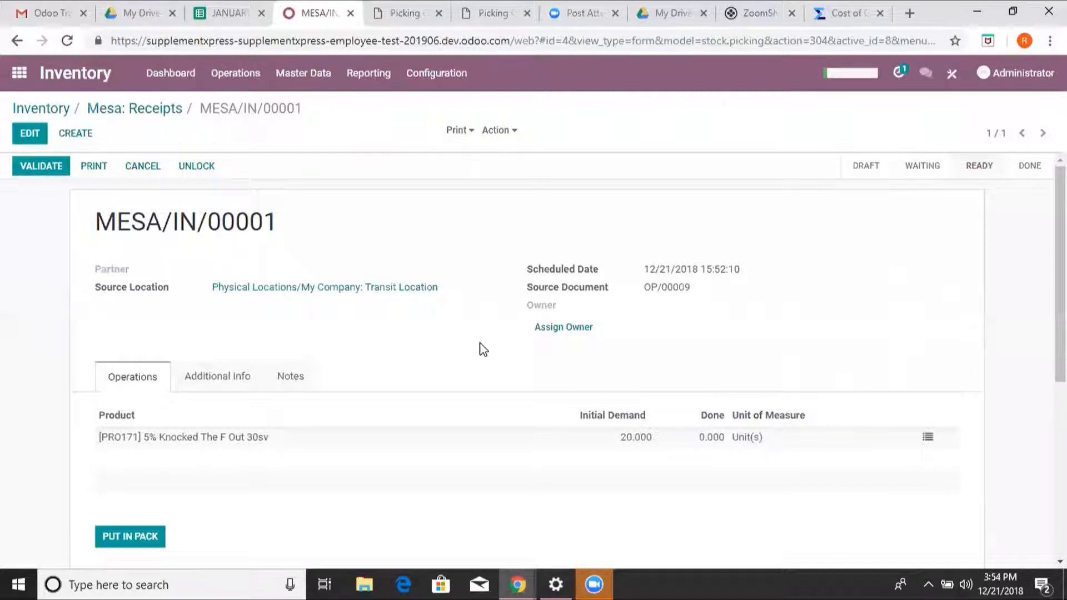
click(470, 139)
click(473, 152)
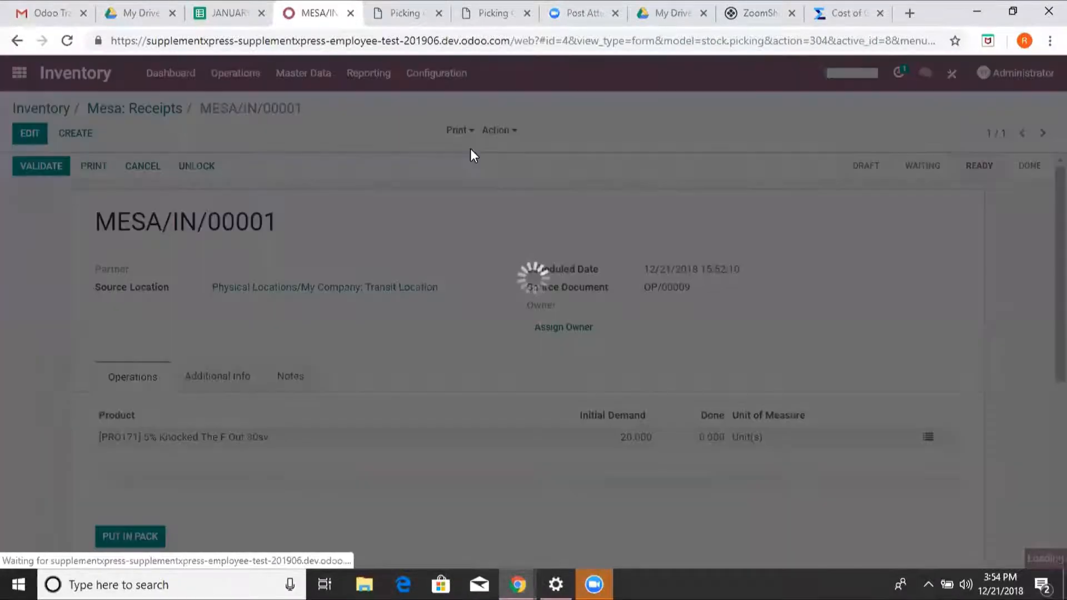